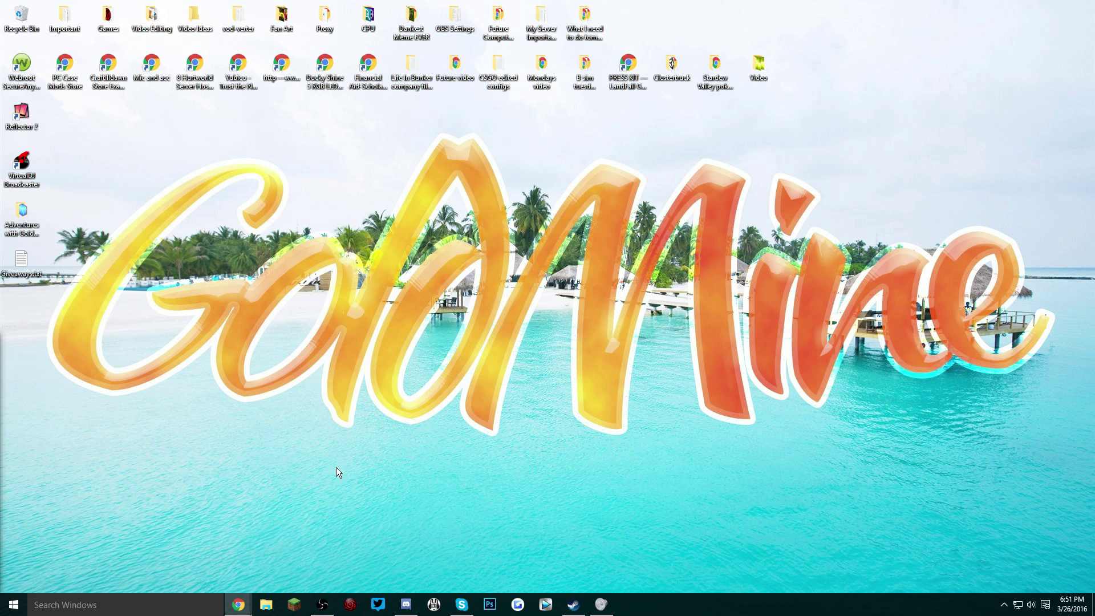
Step: Open the Minecraft launcher to check which game version the profile runs, and close it
{"action": "left_click", "coordinate": [296, 605]}
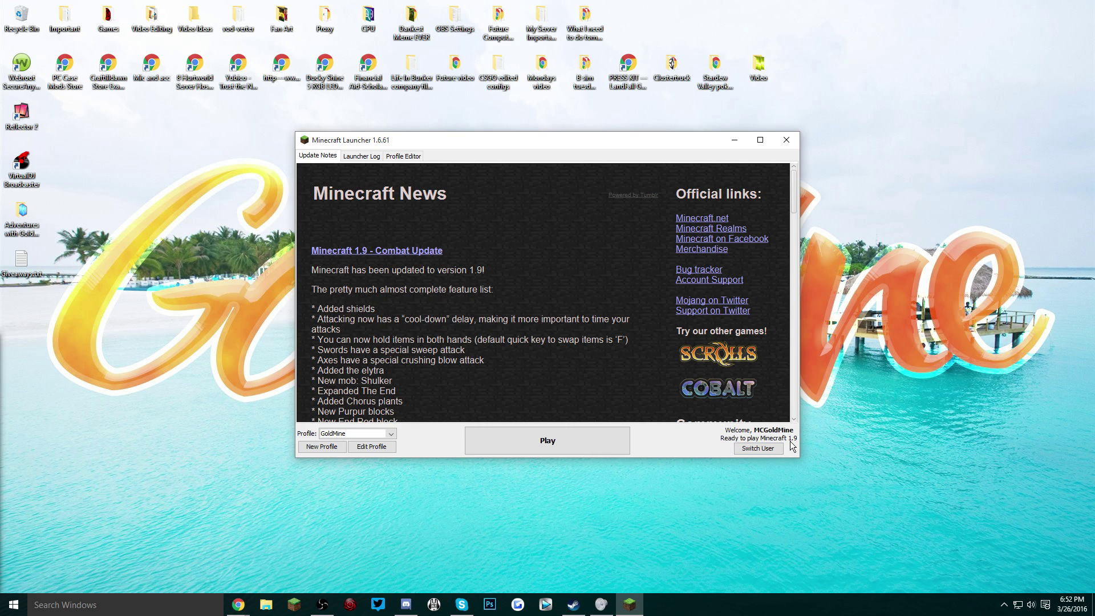
{"action": "key", "text": "alt+F4"}
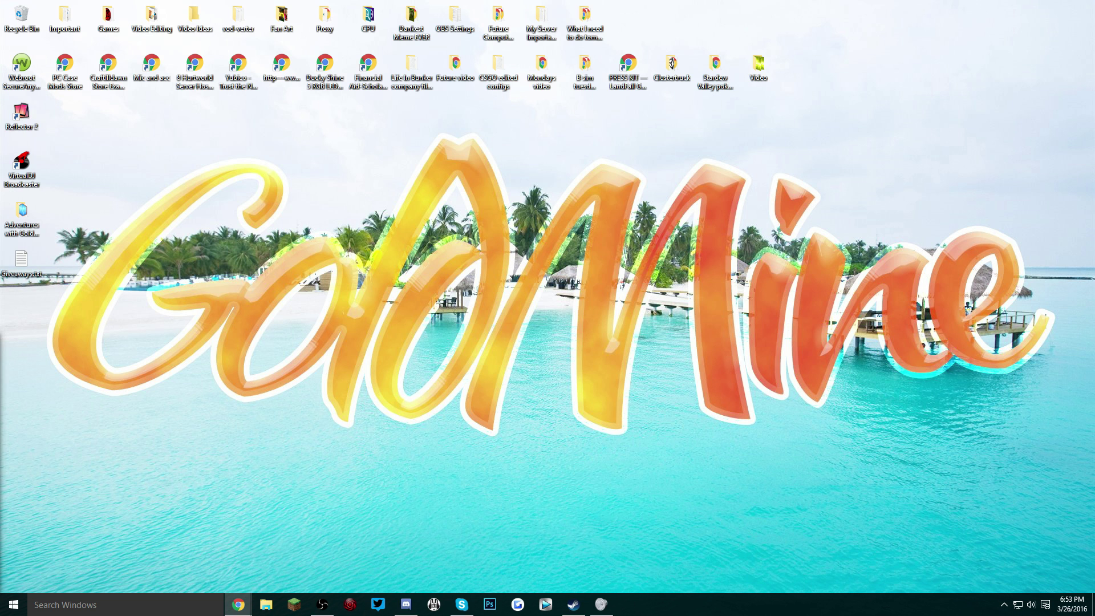
Step: Switch to Chrome and view the OptiFine downloads page and the Texturio shader page
{"action": "key", "text": "alt+Tab"}
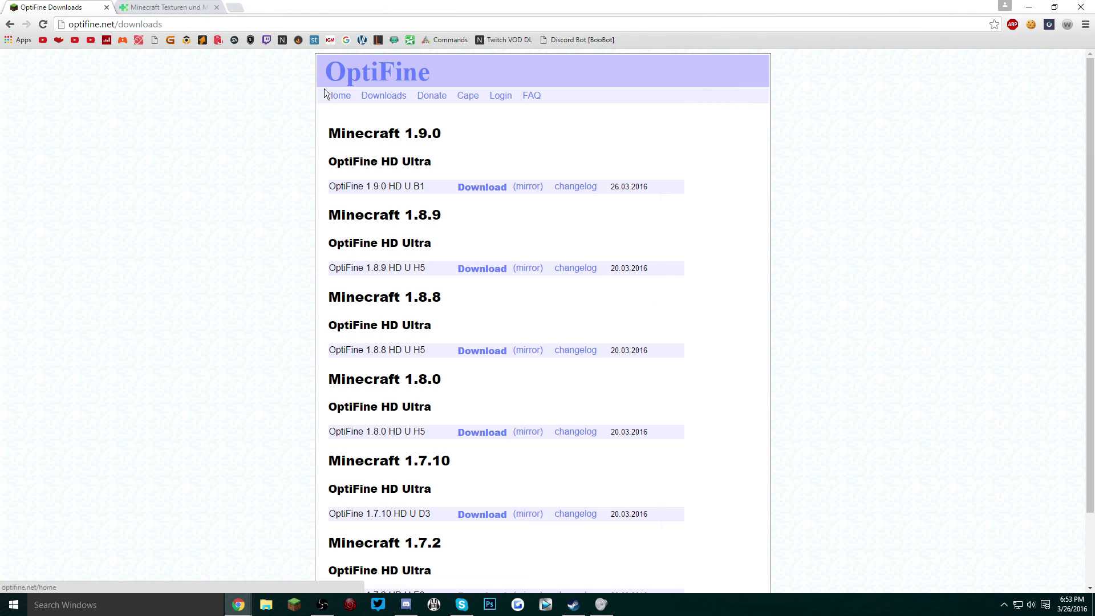
{"action": "key", "text": "ctrl+Tab"}
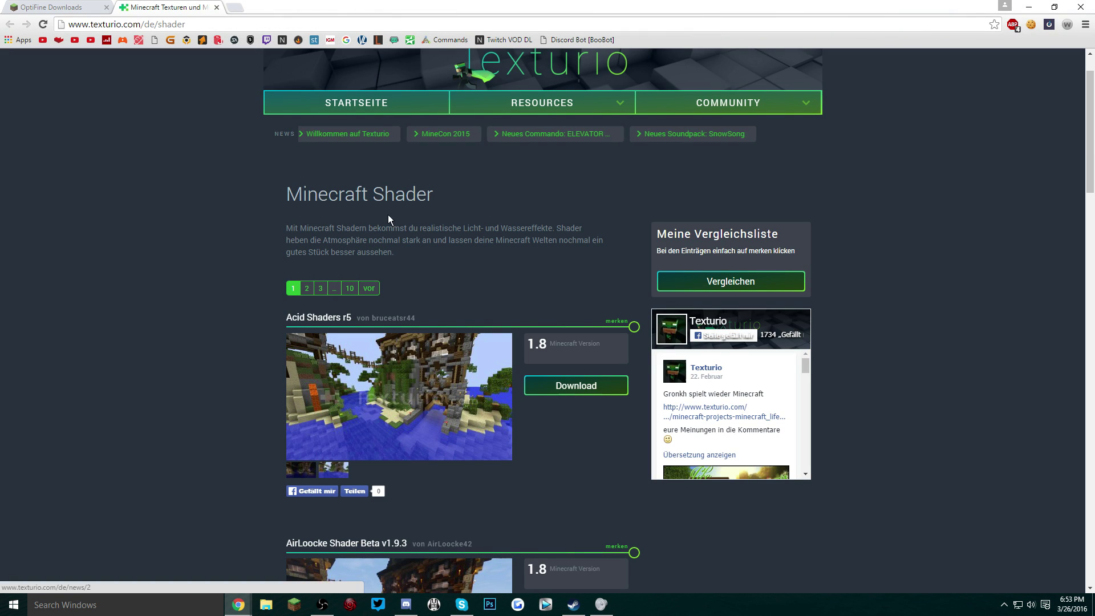
{"action": "key", "text": "ctrl+Tab"}
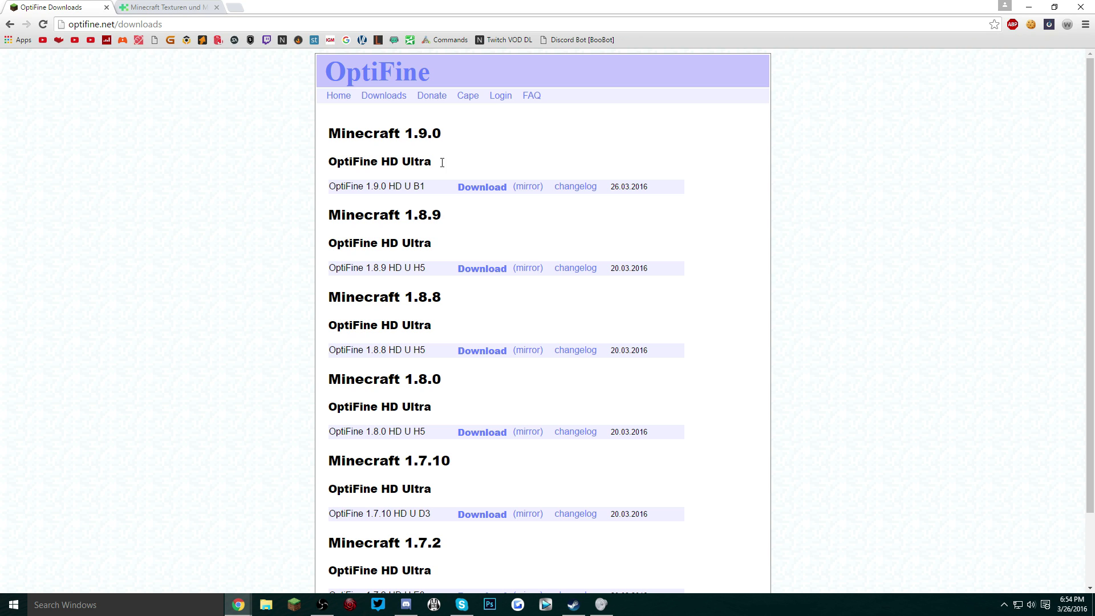
Step: Download OptiFine 1.9.0 HD U B1 through the adf.ly redirect and keep the downloaded jar file
{"action": "left_click_drag", "start_coordinate": [441, 163], "coordinate": [415, 183]}
{"action": "left_click", "coordinate": [433, 188]}
{"action": "left_click", "coordinate": [494, 187]}
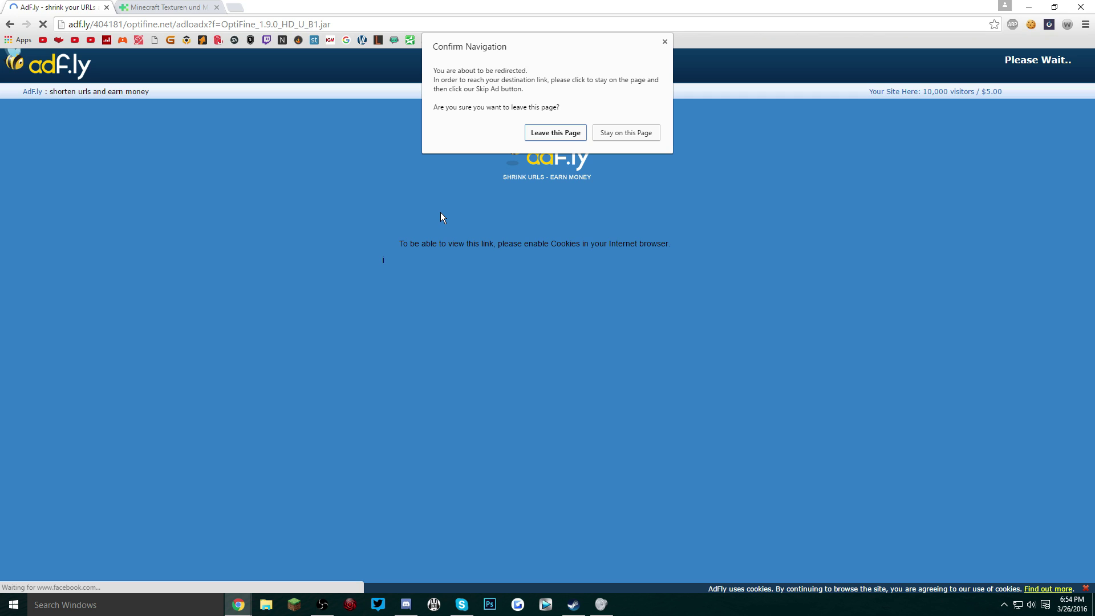
{"action": "left_click", "coordinate": [665, 41]}
{"action": "left_click", "coordinate": [45, 27]}
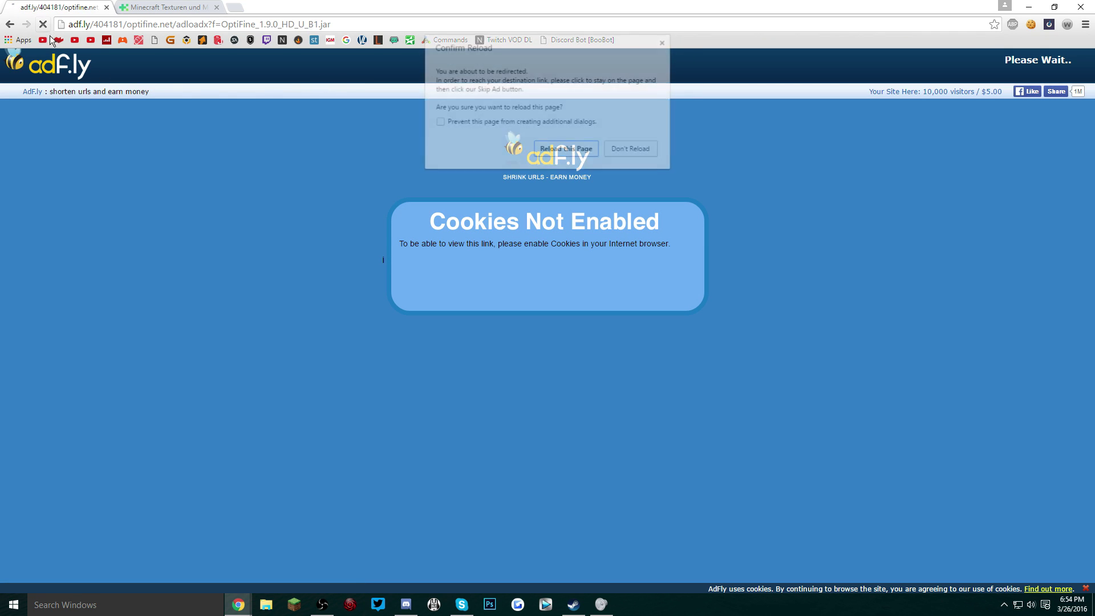
{"action": "left_click", "coordinate": [563, 149]}
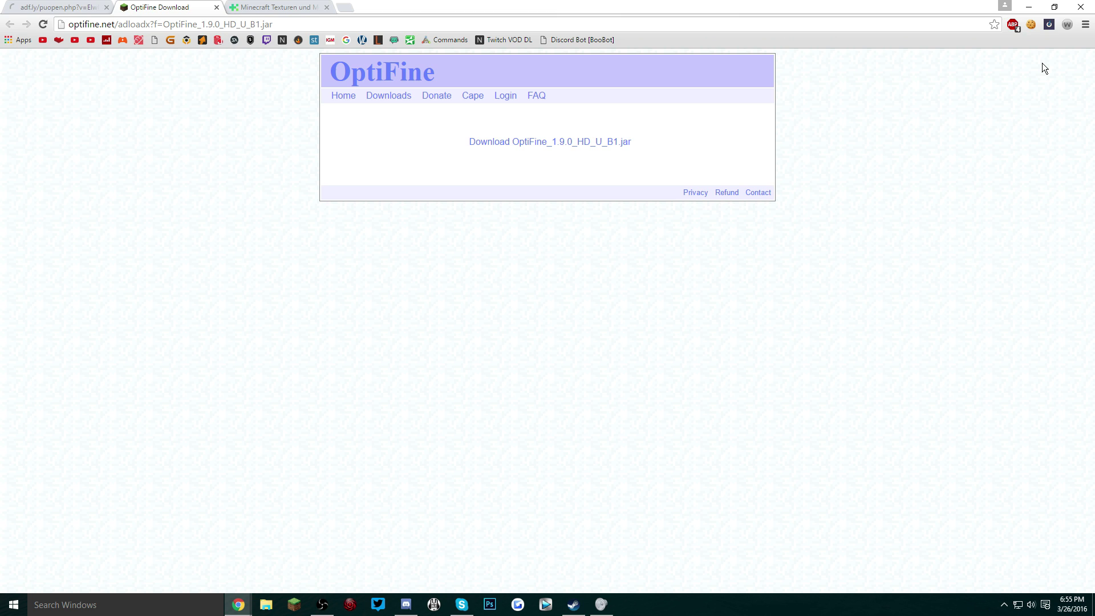
{"action": "left_click", "coordinate": [277, 7]}
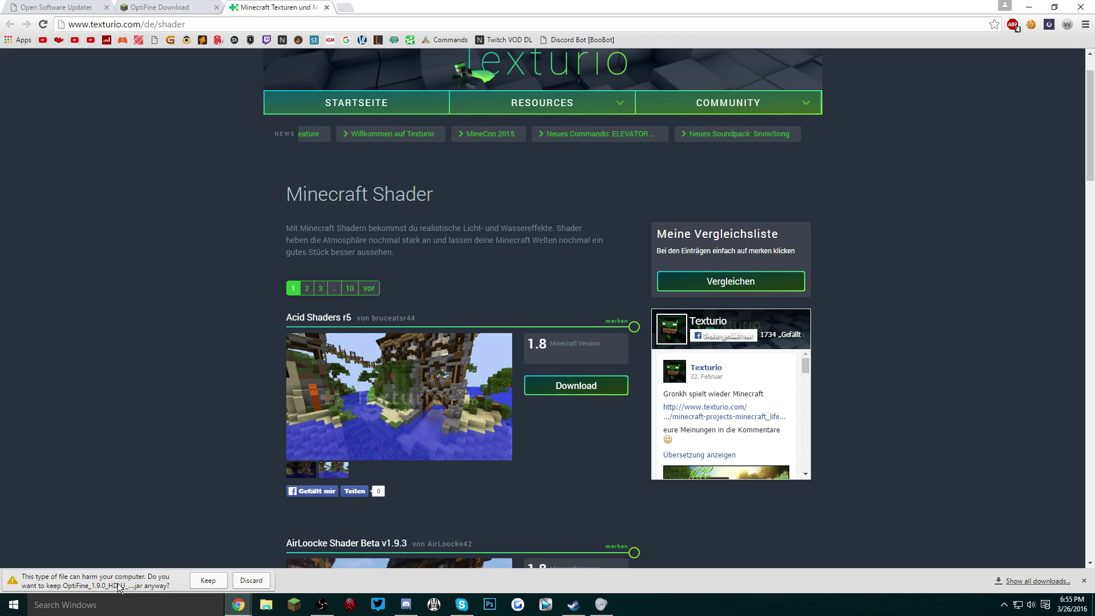
{"action": "left_click", "coordinate": [213, 581]}
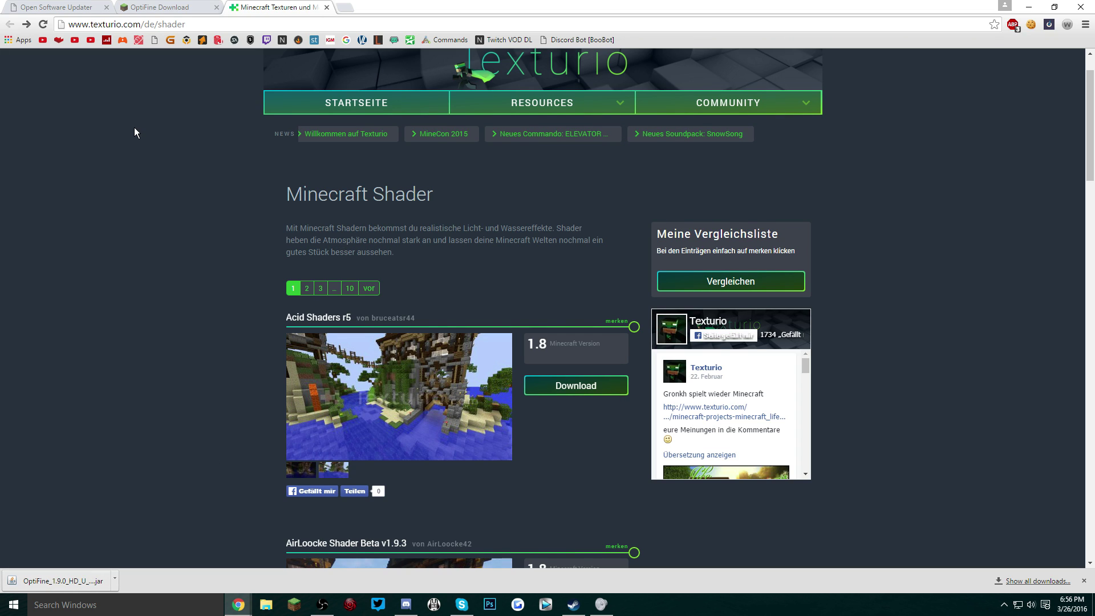
Step: Examine the Minecraft version given for a shader further down the Texturio shader list
{"action": "scroll", "coordinate": [135, 131], "scroll_direction": "down", "scroll_amount": 2}
{"action": "left_click_drag", "start_coordinate": [525, 231], "coordinate": [602, 232]}
{"action": "left_click", "coordinate": [603, 232]}
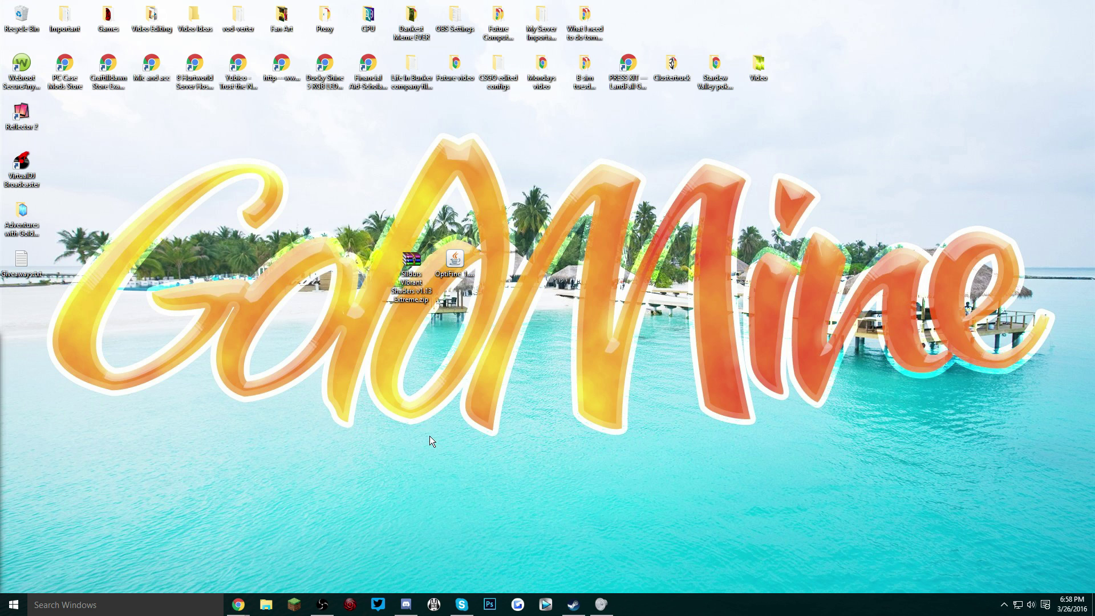
Step: Search Windows for %appdata% and open the .minecraft folder inside Roaming
{"action": "left_click", "coordinate": [122, 605]}
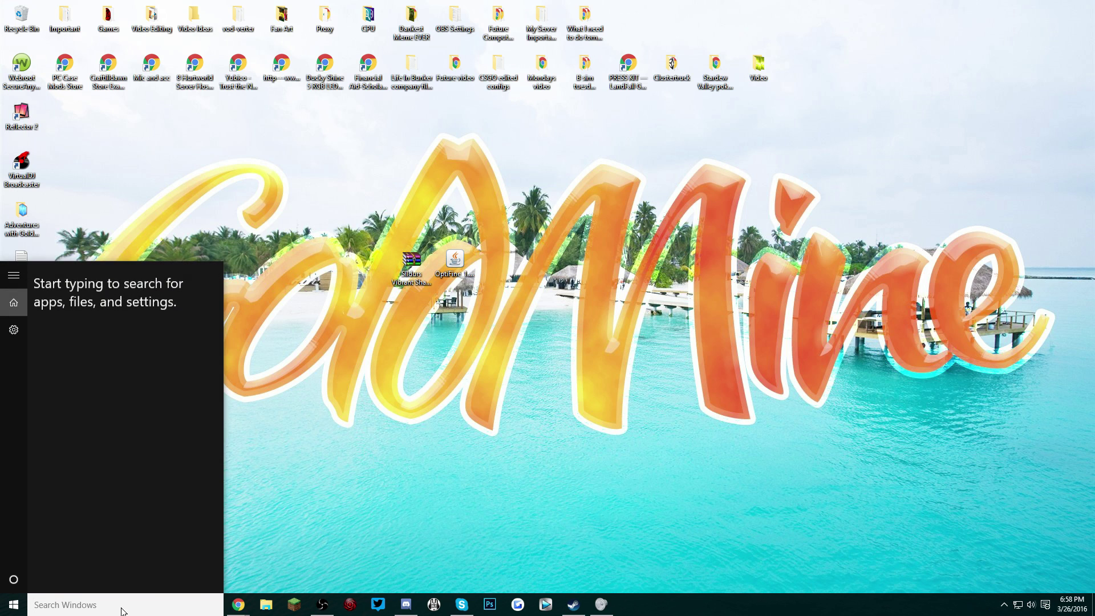
{"action": "type", "text": "%app"}
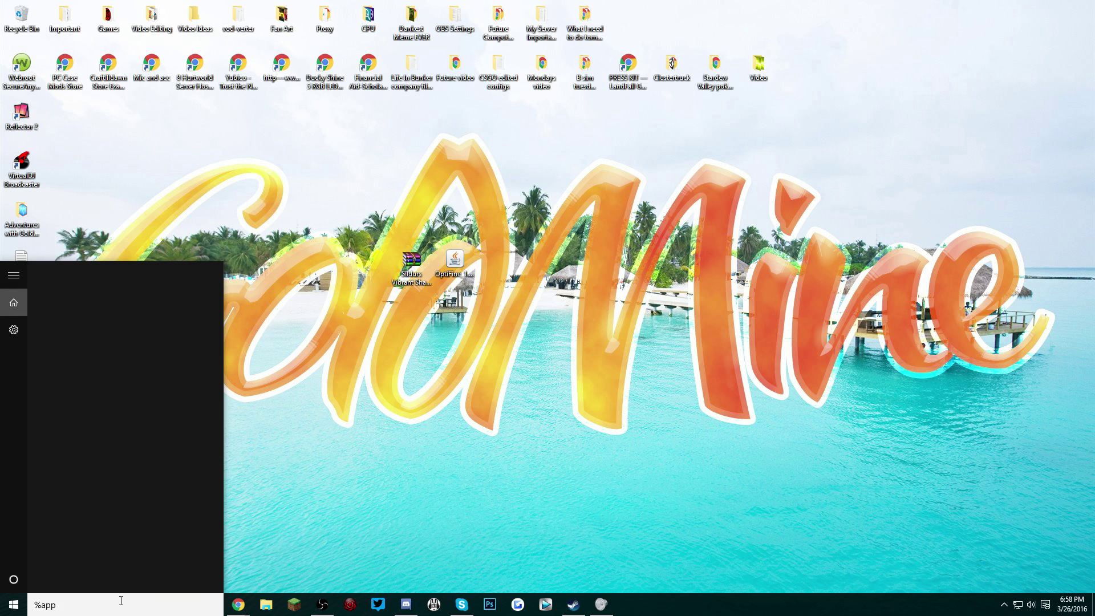
{"action": "type", "text": "data%"}
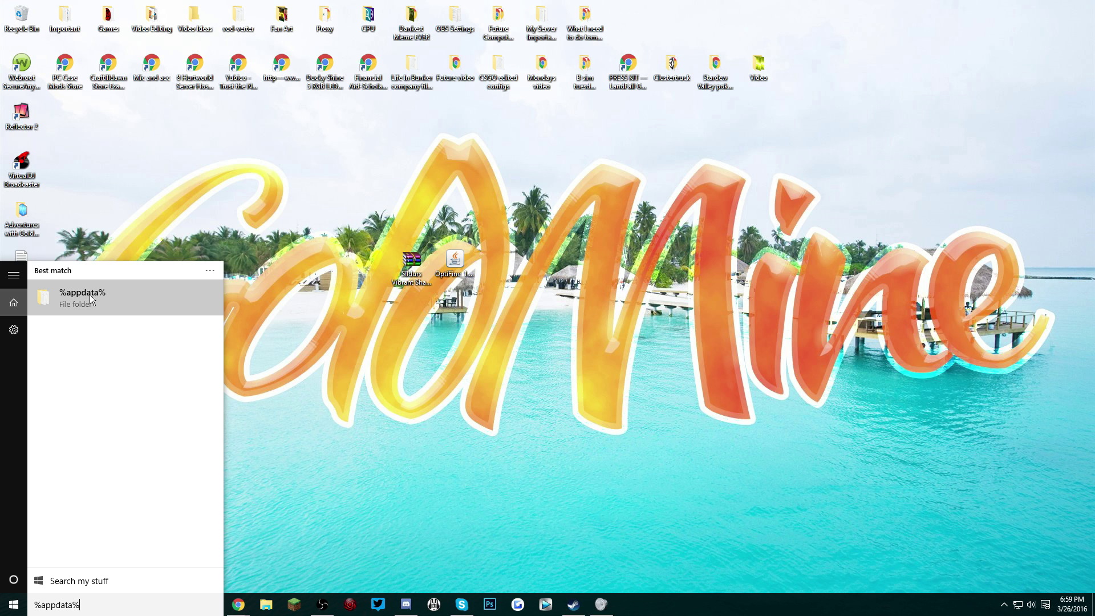
{"action": "left_click", "coordinate": [91, 298]}
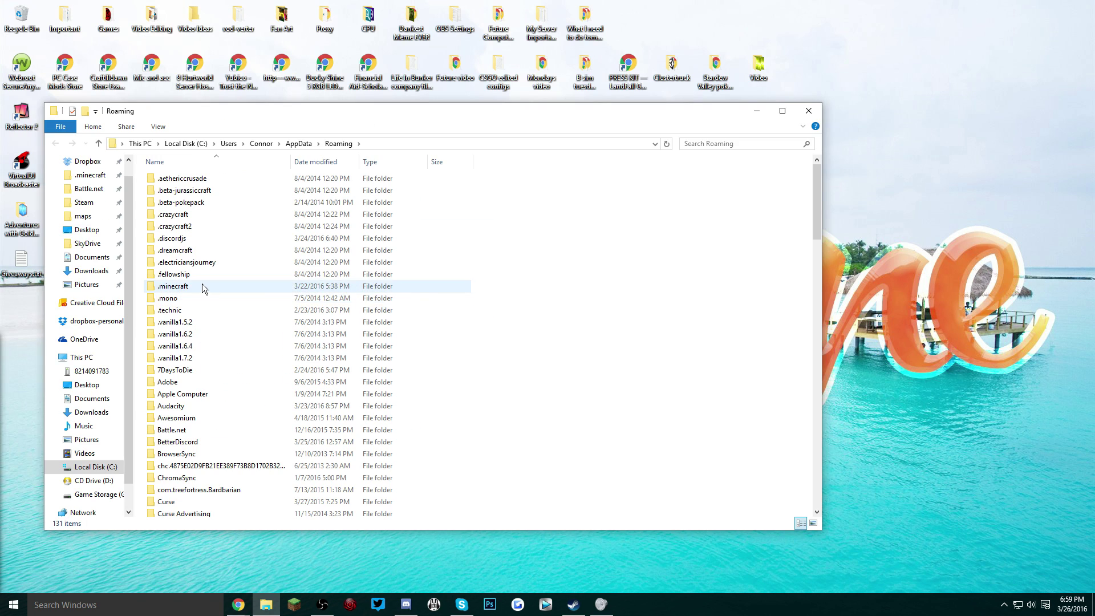
{"action": "double_click", "coordinate": [222, 287]}
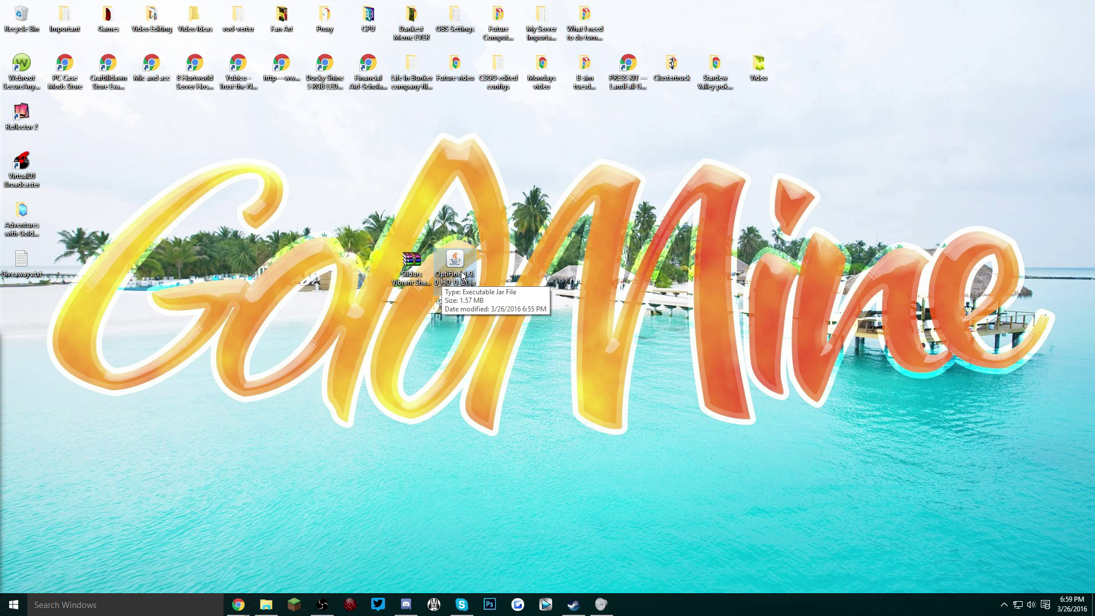
Step: Install OptiFine HD Ultra B1 from the jar on the desktop and move the jar to the Recycle Bin
{"action": "left_click", "coordinate": [463, 295]}
{"action": "double_click", "coordinate": [463, 295]}
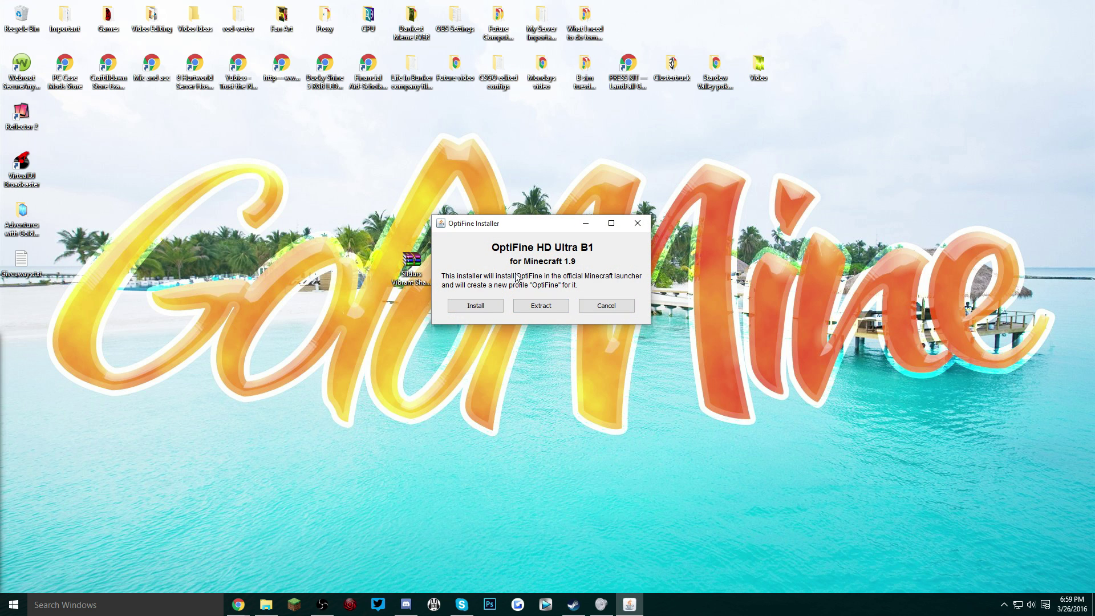
{"action": "left_click", "coordinate": [485, 308]}
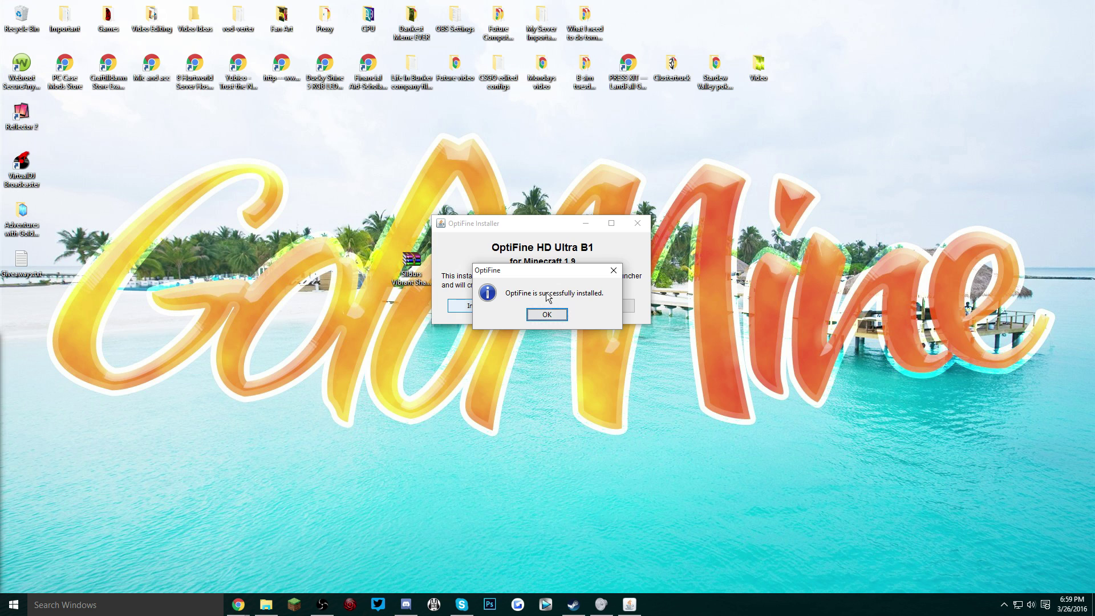
{"action": "left_click", "coordinate": [558, 315]}
{"action": "right_click", "coordinate": [593, 288]}
{"action": "left_click", "coordinate": [541, 268]}
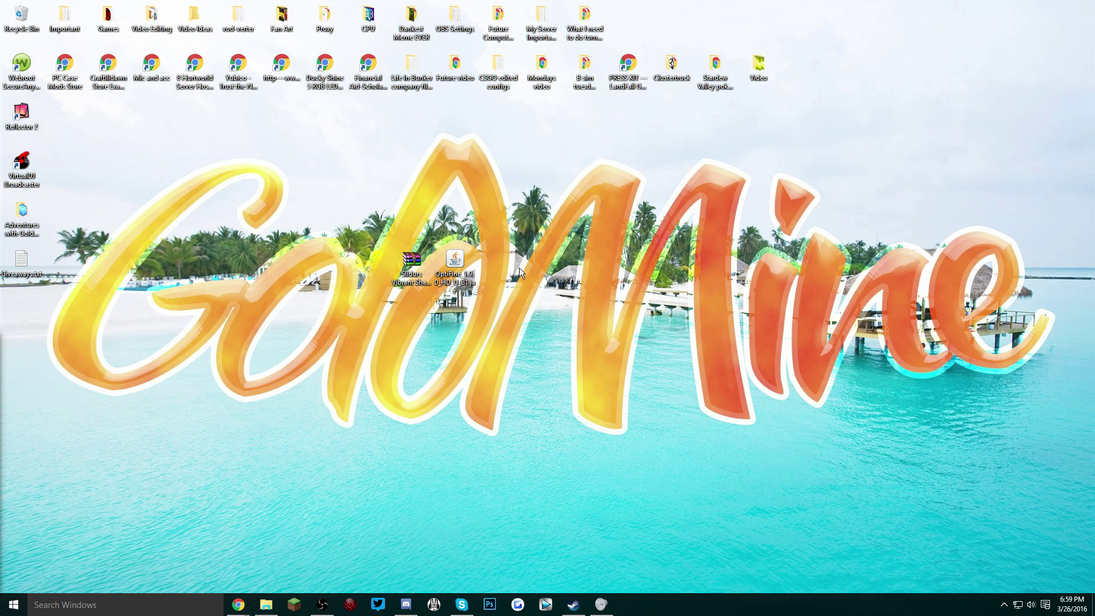
{"action": "left_click_drag", "start_coordinate": [468, 268], "coordinate": [22, 17]}
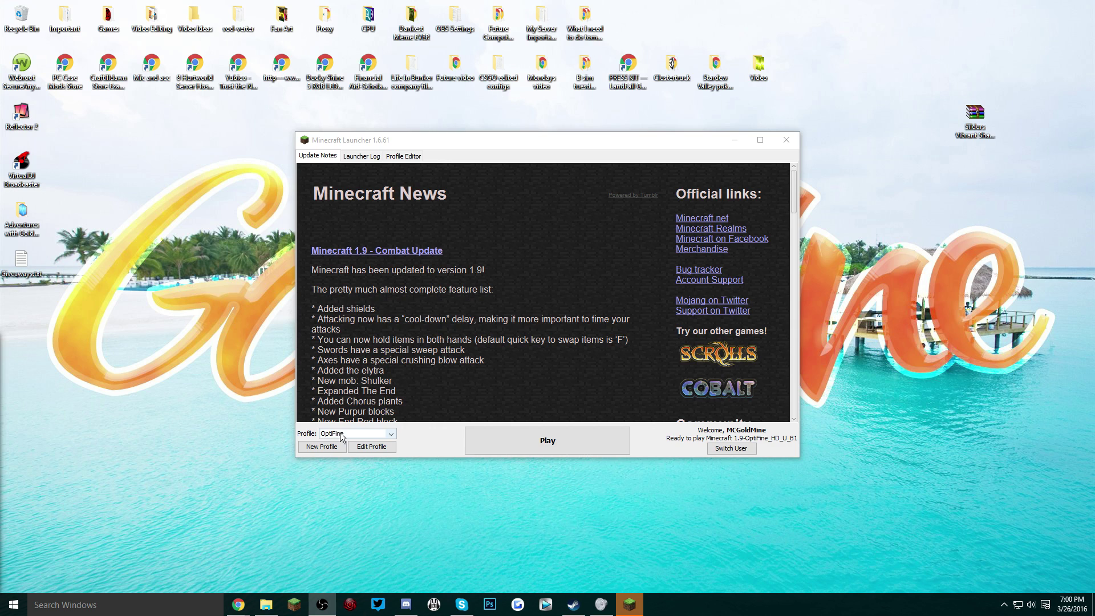
Step: Choose the OptiFine profile in the Minecraft launcher and start the game
{"action": "left_click", "coordinate": [391, 435]}
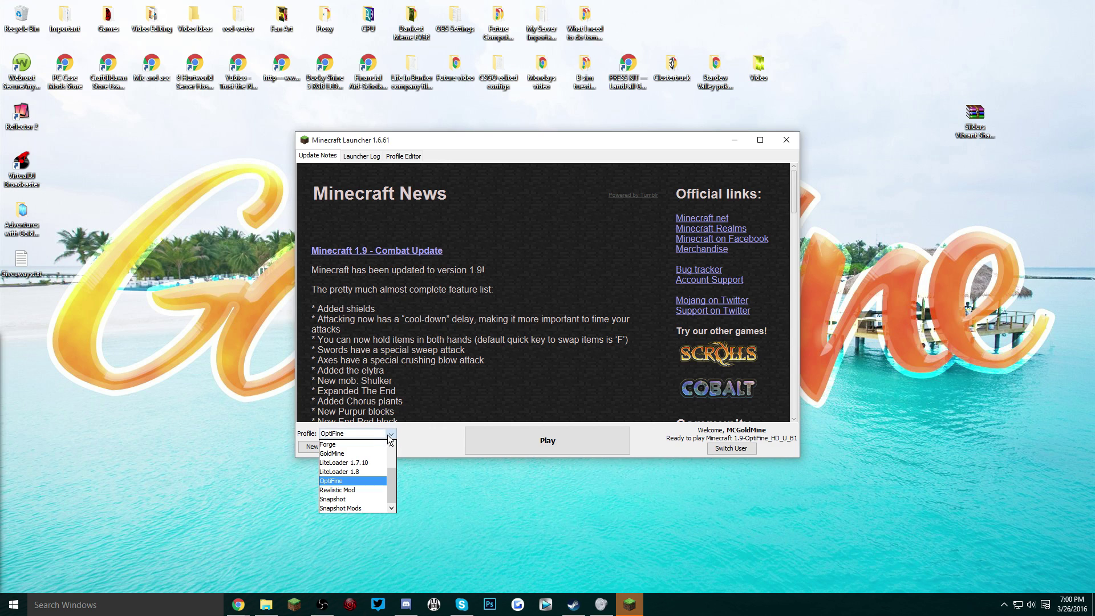
{"action": "left_click", "coordinate": [341, 483]}
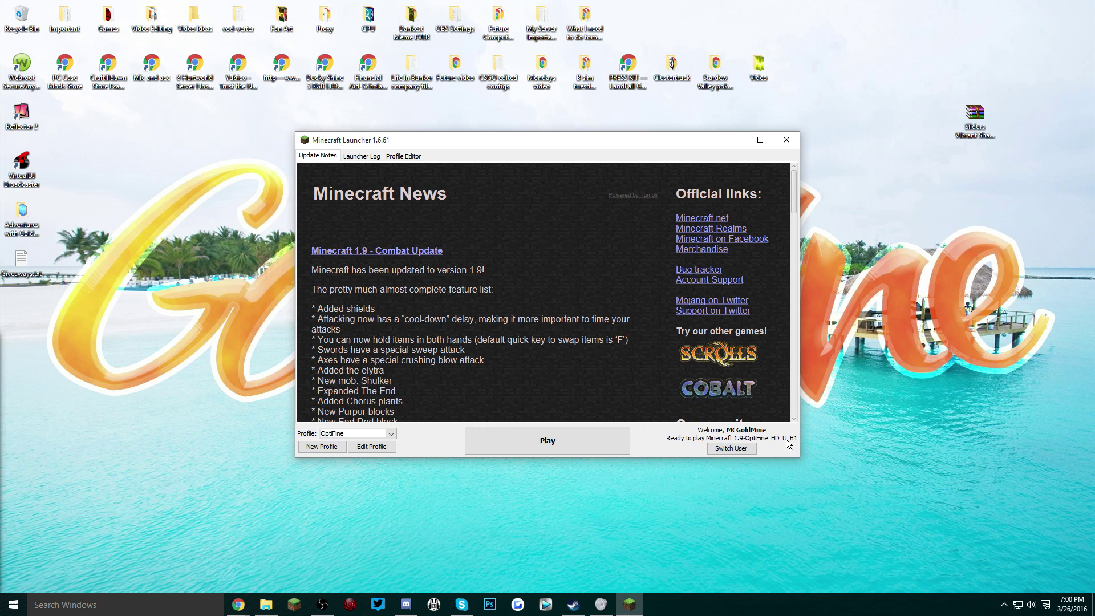
{"action": "key", "text": "Return"}
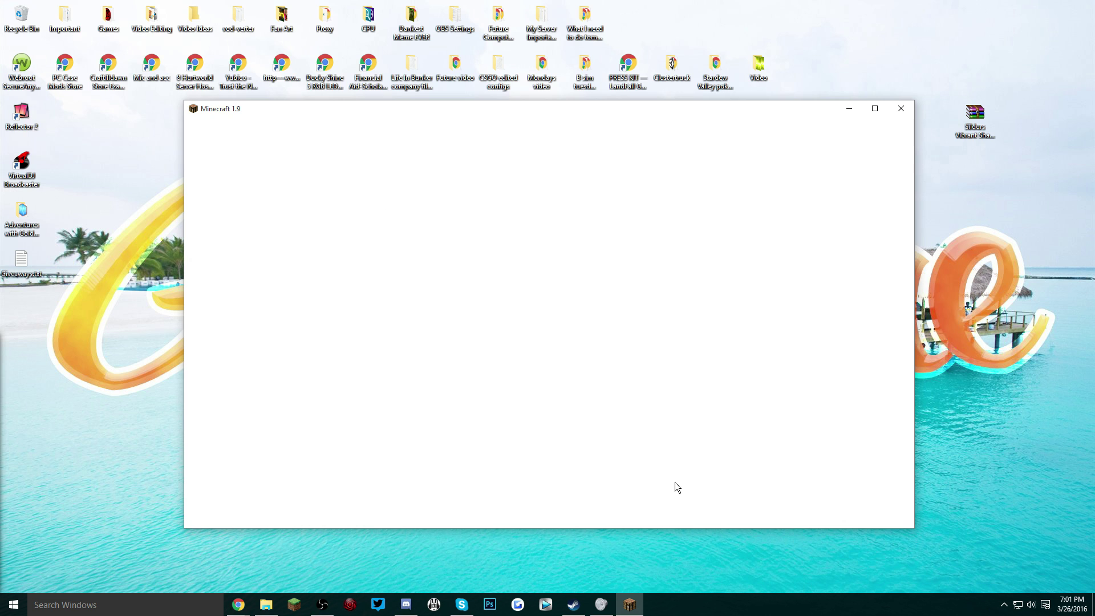
Step: Switch to the .minecraft folder in File Explorer and open its shaderpacks folder
{"action": "key", "text": "alt+Tab"}
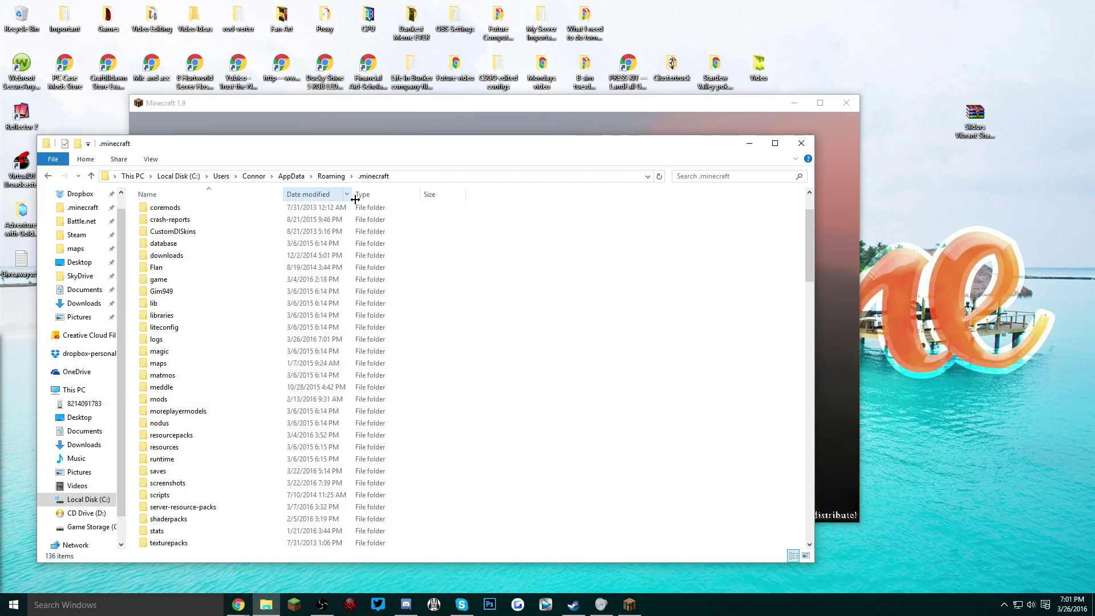
{"action": "scroll", "coordinate": [502, 361], "scroll_direction": "down", "scroll_amount": 1}
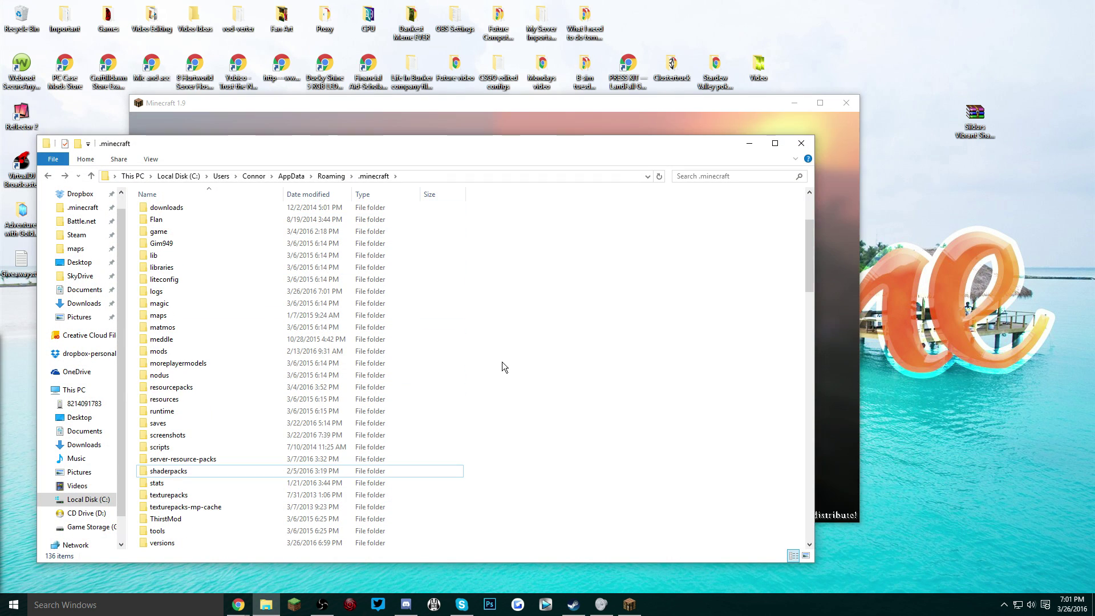
{"action": "left_click", "coordinate": [206, 470]}
{"action": "double_click", "coordinate": [213, 471]}
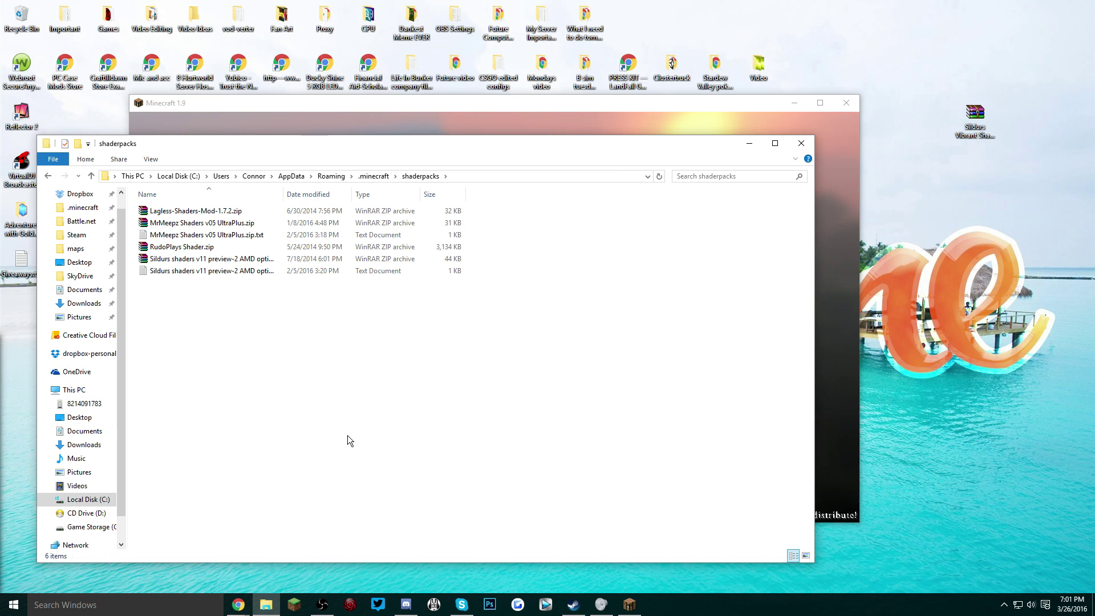
Step: Move all existing shader archives and text files out of the shaderpacks folder
{"action": "left_click_drag", "start_coordinate": [260, 294], "coordinate": [169, 195]}
{"action": "key", "text": "ctrl+a"}
{"action": "left_click", "coordinate": [313, 332]}
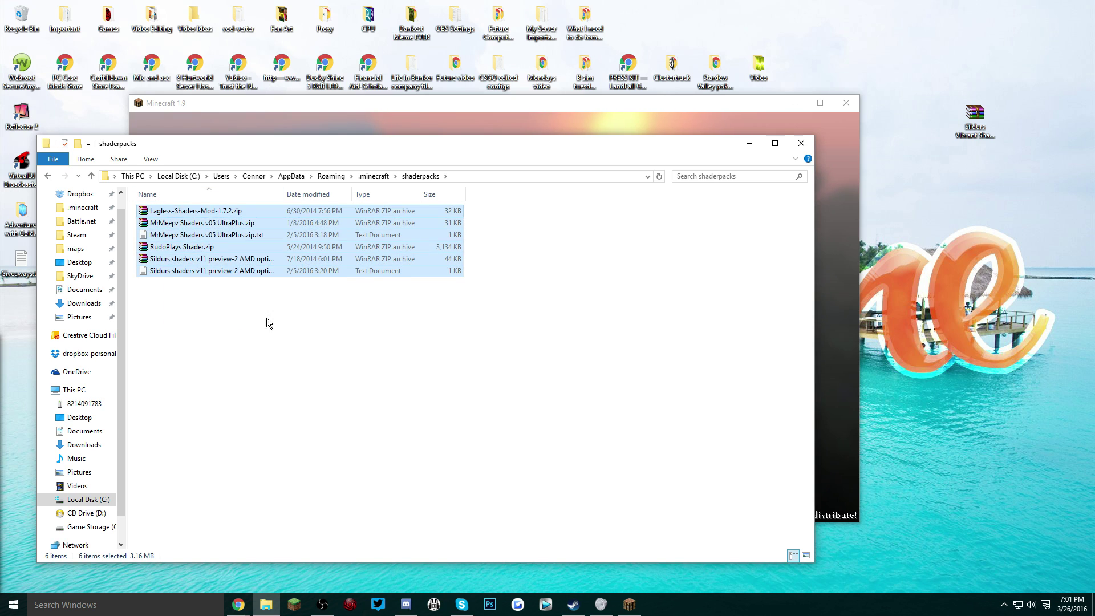
{"action": "left_click", "coordinate": [282, 327]}
{"action": "key", "text": "ctrl+a"}
{"action": "left_click_drag", "start_coordinate": [228, 259], "coordinate": [162, 69]}
{"action": "left_click", "coordinate": [546, 251]}
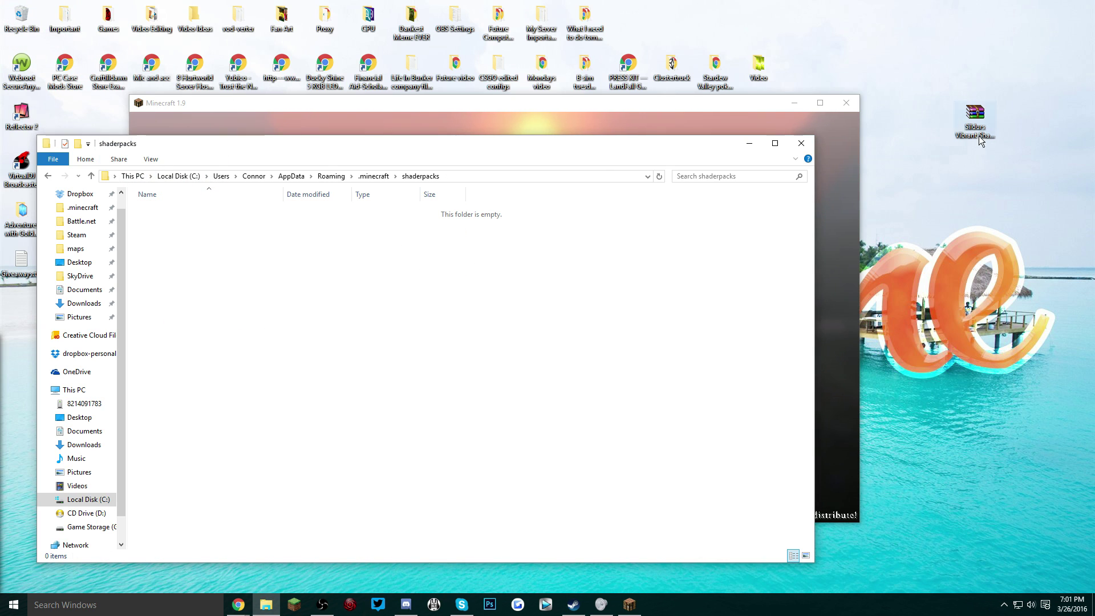
Step: Move the Sildurs Vibrant Shaders v1.13 Extreme.zip archive from the desktop into the shaderpacks folder
{"action": "left_click", "coordinate": [977, 117]}
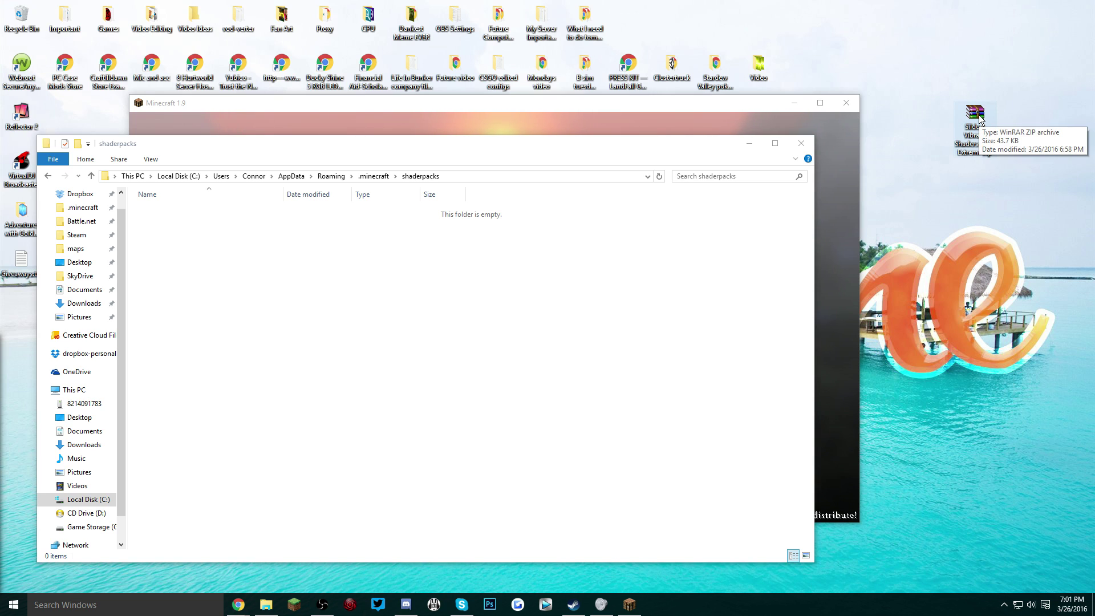
{"action": "left_click_drag", "start_coordinate": [977, 116], "coordinate": [592, 311]}
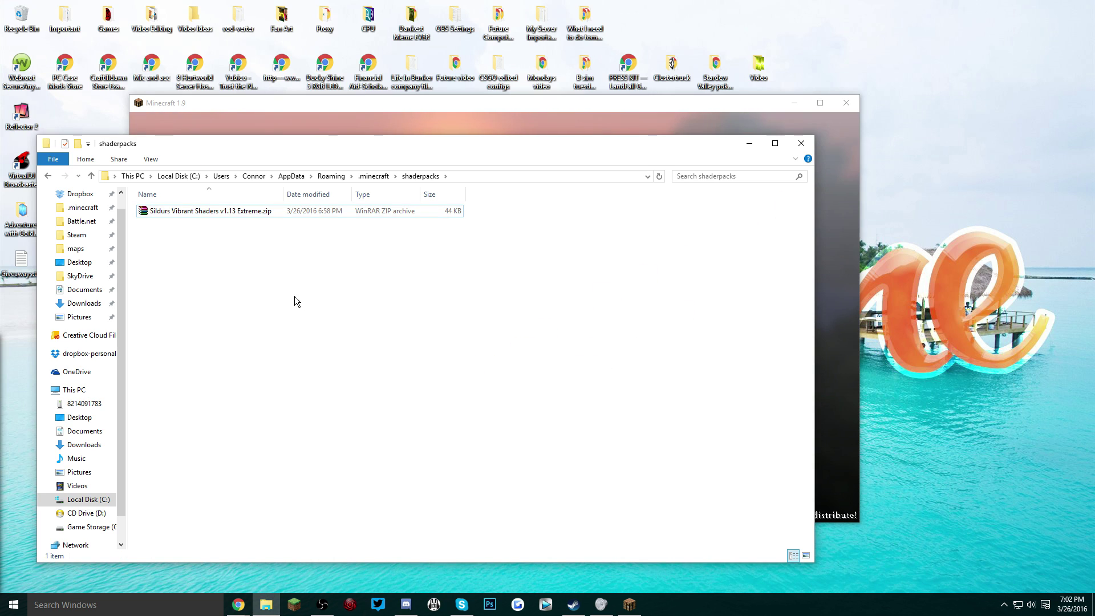
{"action": "left_click", "coordinate": [207, 210]}
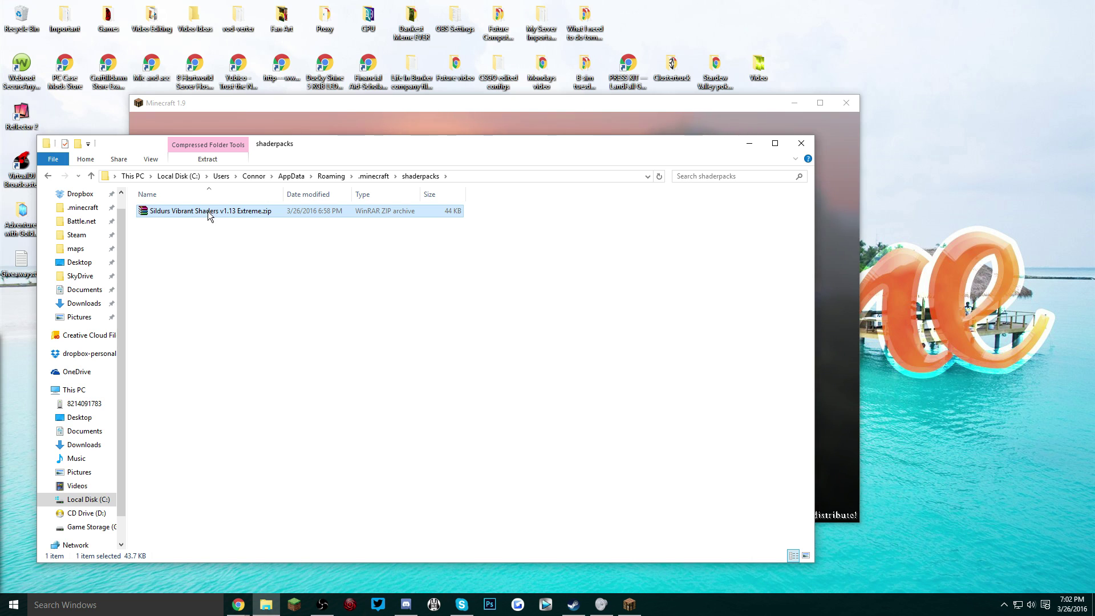
Step: Switch to Minecraft and open the Shaders screen of its video settings
{"action": "left_click", "coordinate": [739, 189]}
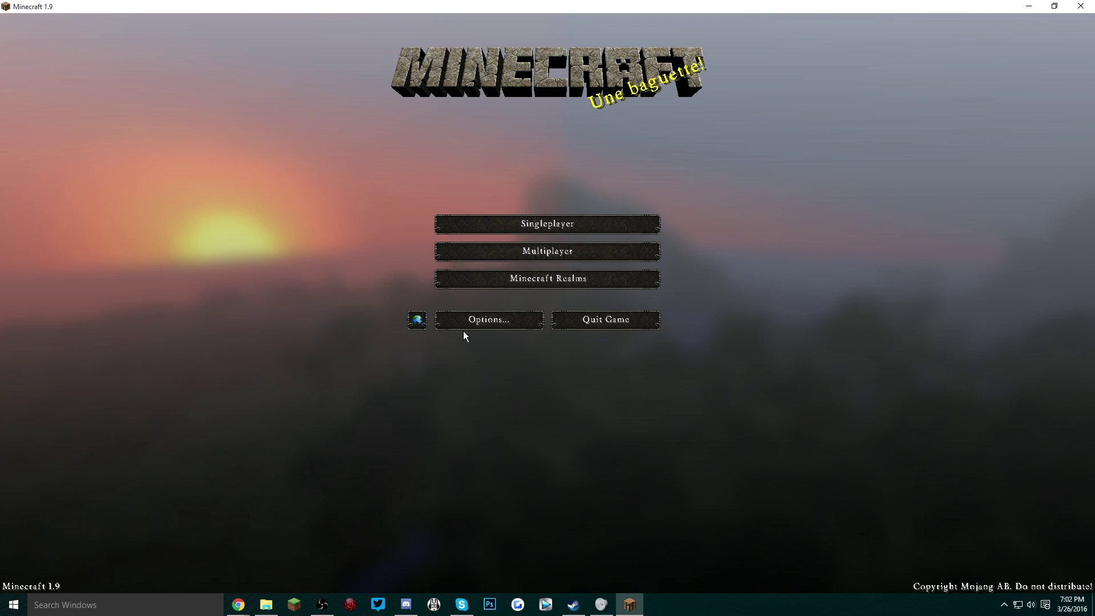
{"action": "left_click", "coordinate": [488, 321]}
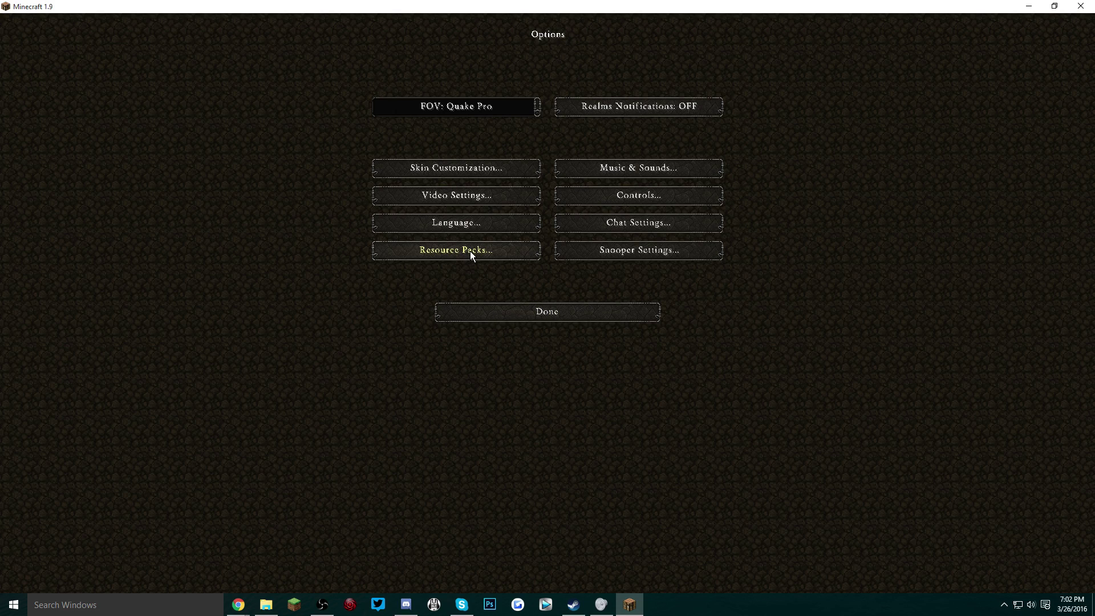
{"action": "left_click", "coordinate": [462, 199]}
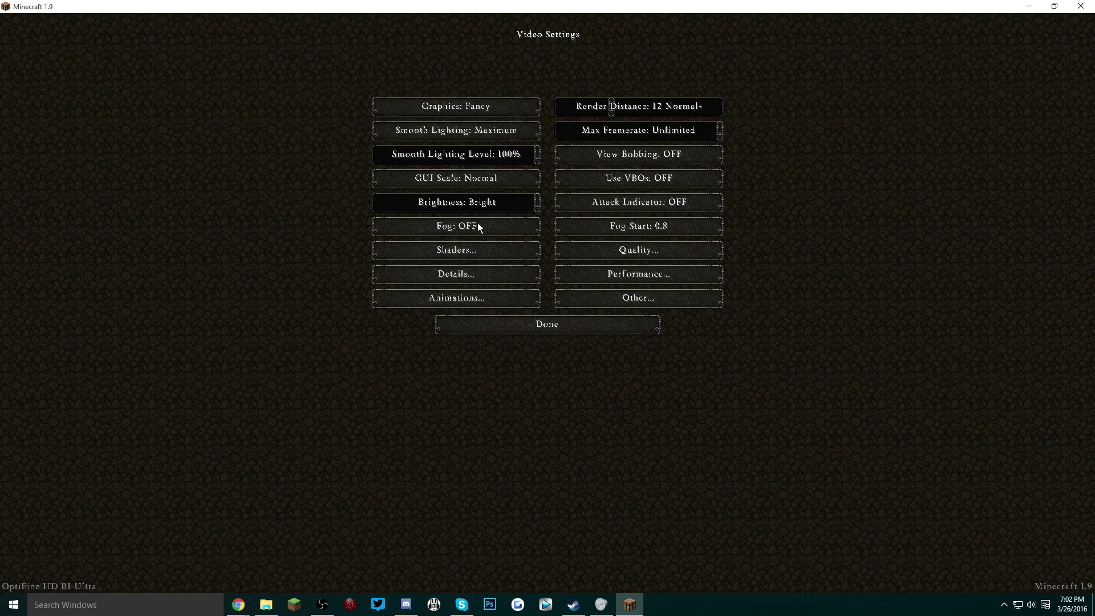
{"action": "left_click", "coordinate": [456, 252]}
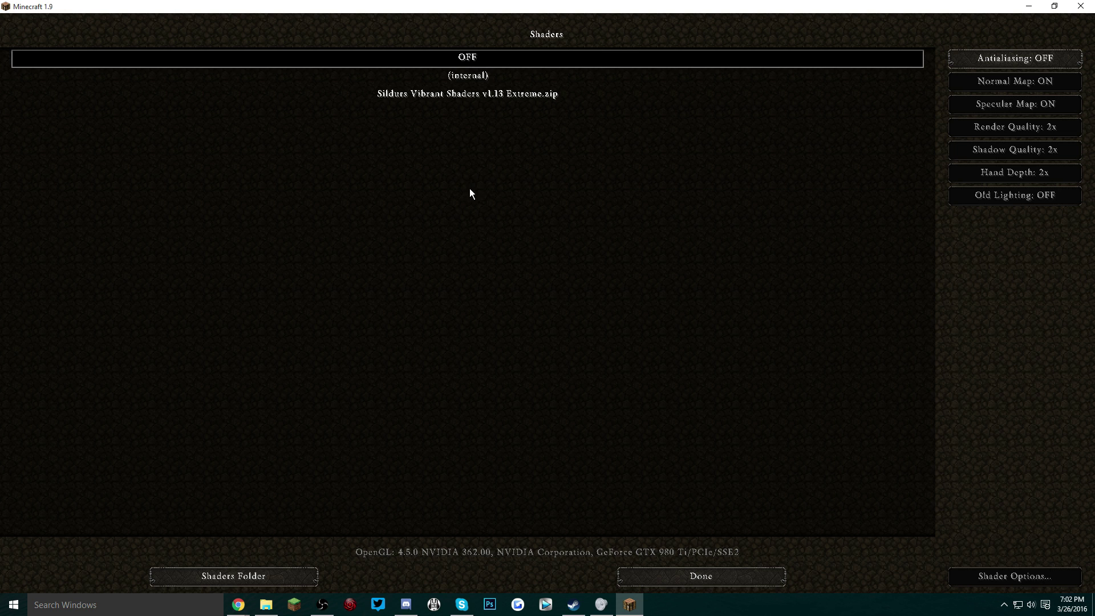
Step: Open the shaders folder from Minecraft's Shaders screen to check which packs it contains
{"action": "left_click", "coordinate": [270, 577]}
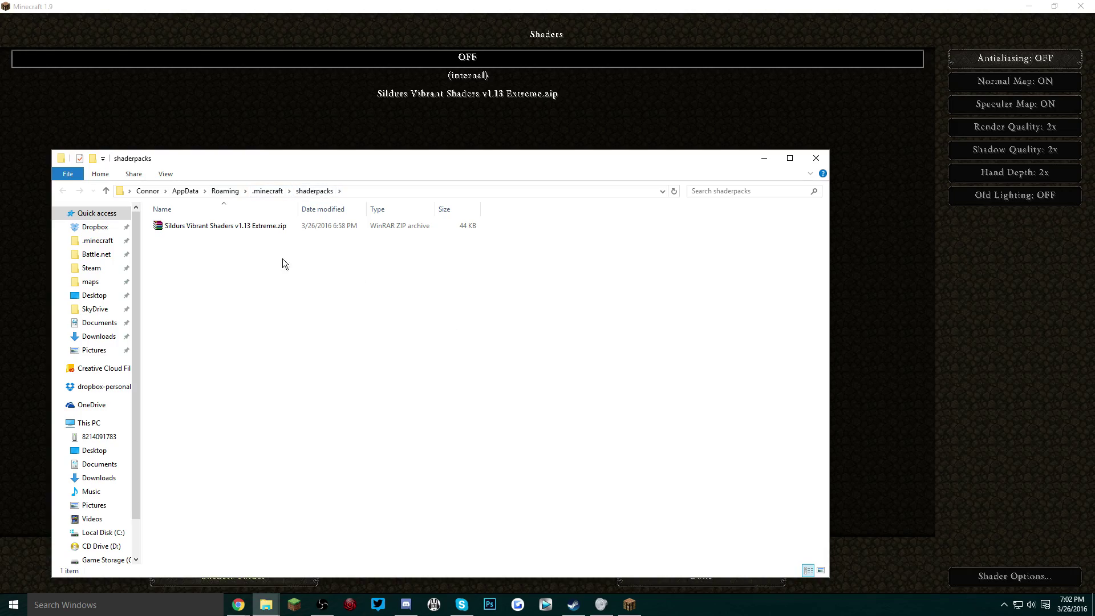
{"action": "left_click_drag", "start_coordinate": [437, 306], "coordinate": [364, 268]}
{"action": "left_click", "coordinate": [344, 279]}
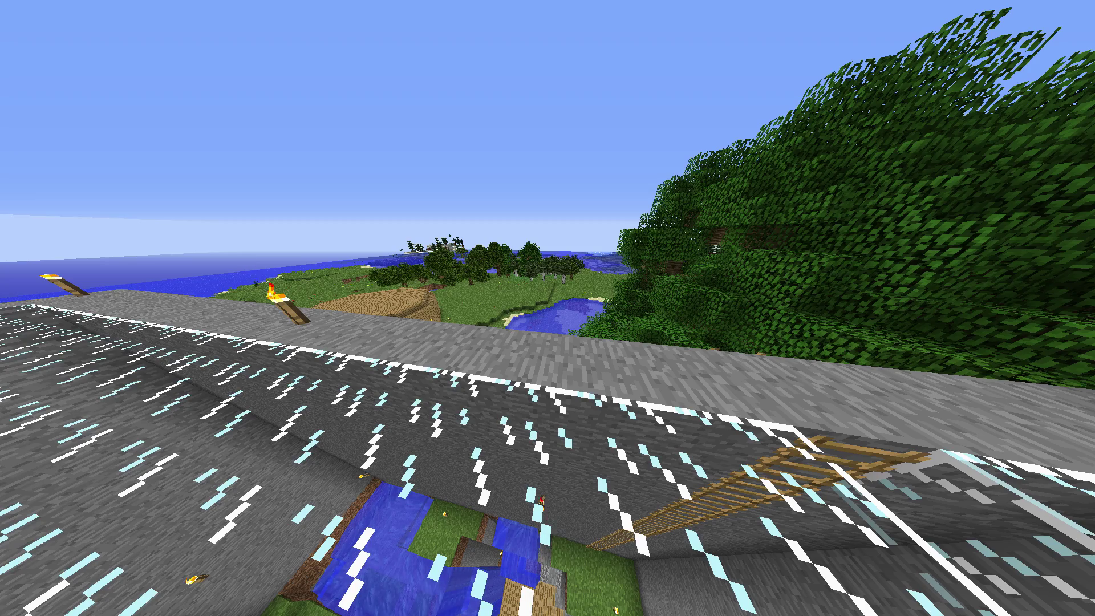
Step: Pause the game in the loaded world and open the Shaders screen of the video settings
{"action": "key", "text": "Escape"}
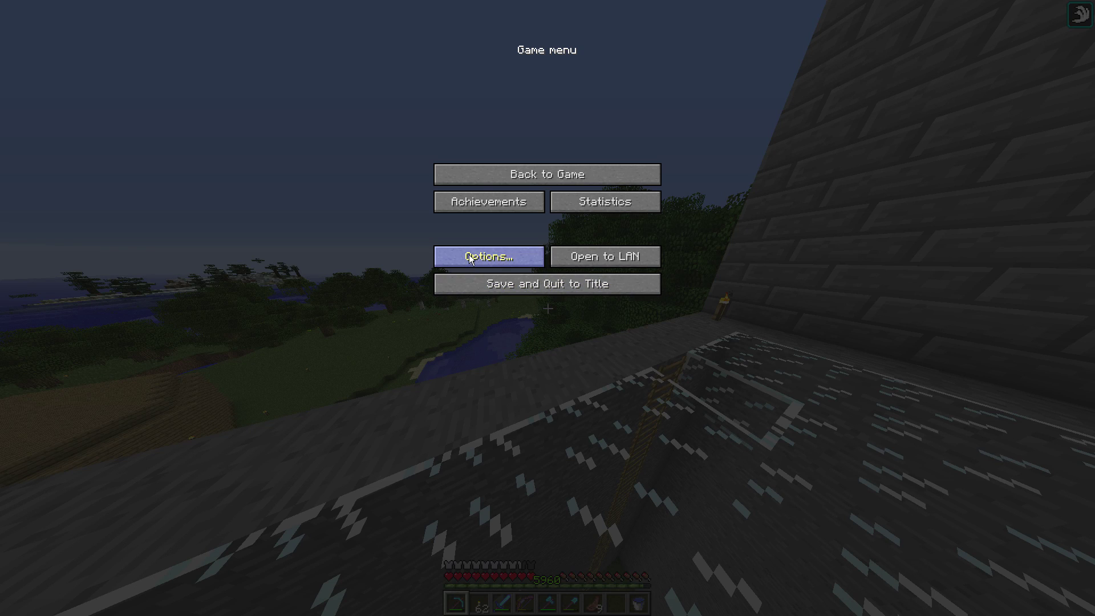
{"action": "left_click", "coordinate": [469, 252]}
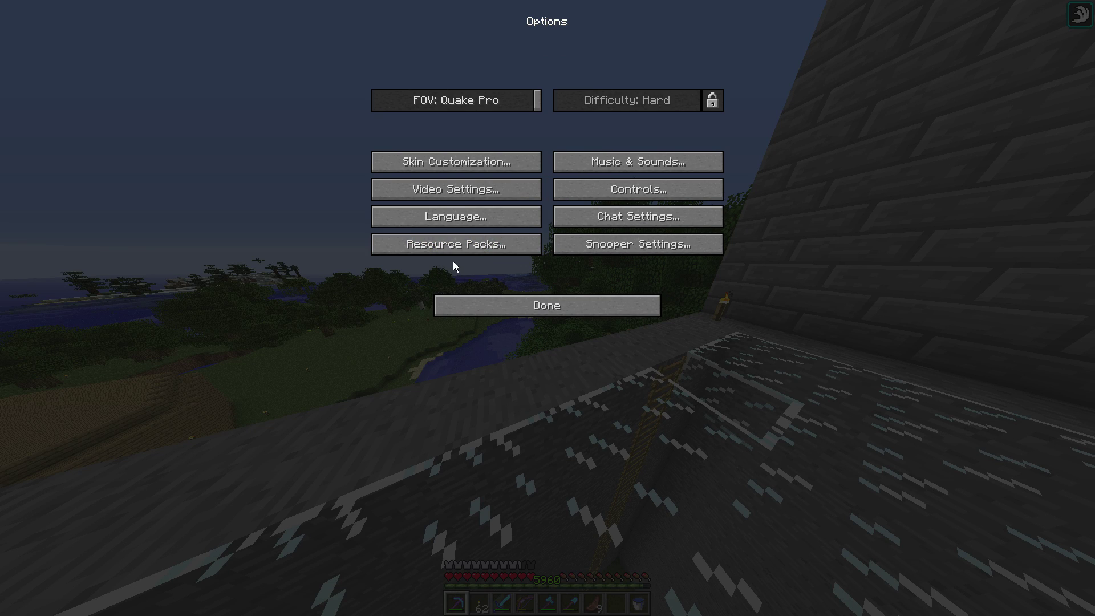
{"action": "left_click", "coordinate": [455, 189]}
{"action": "left_click", "coordinate": [467, 244]}
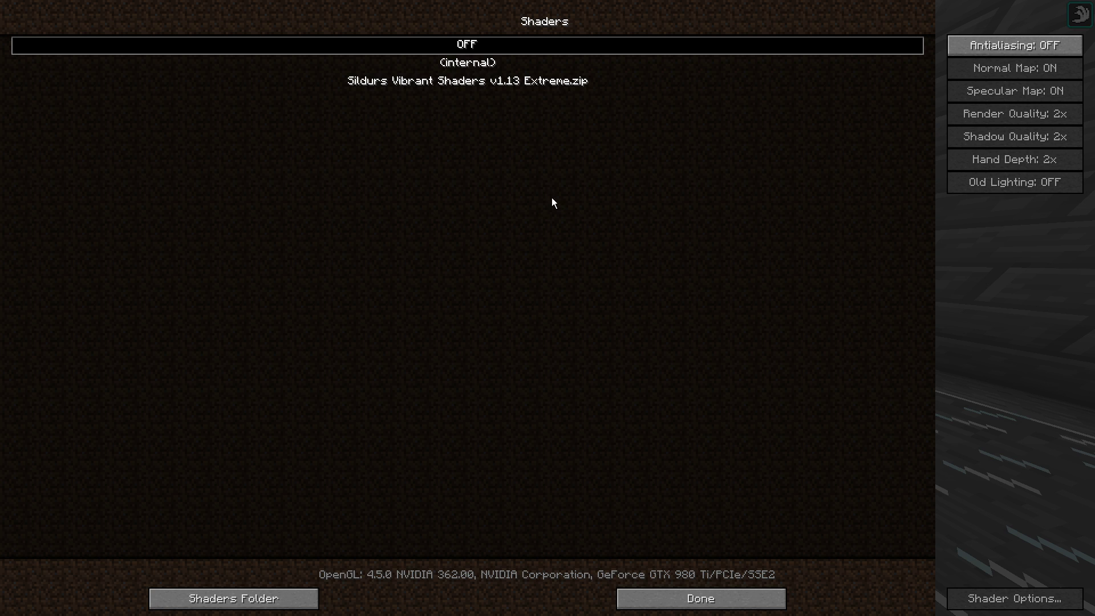